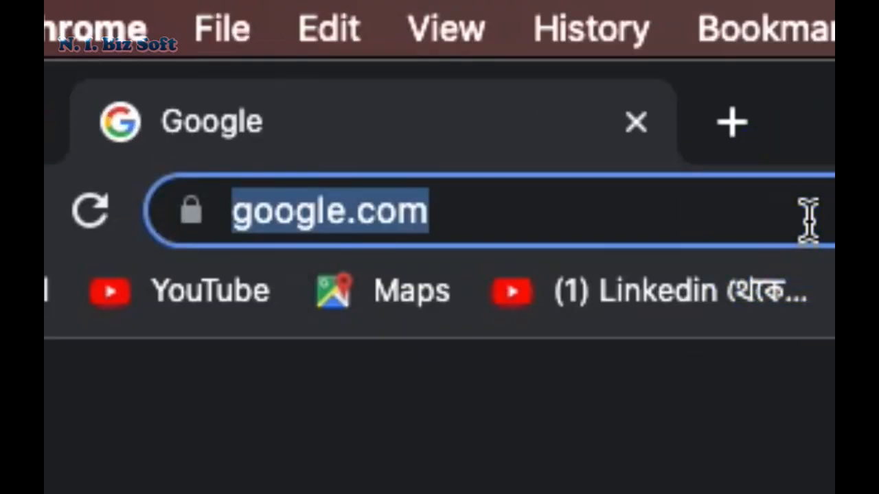
Open theinpaint.com and upload image_optimzation.jpeg from the Edit room folder
type("theinpaint")
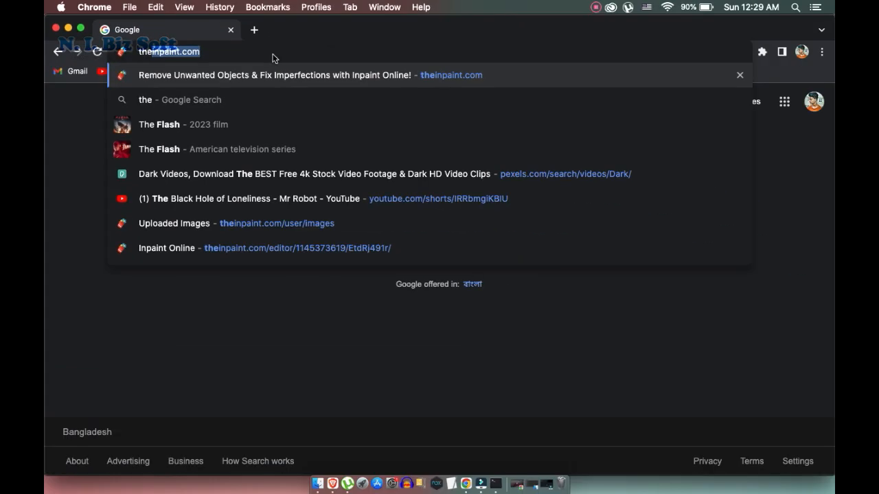
key("Return")
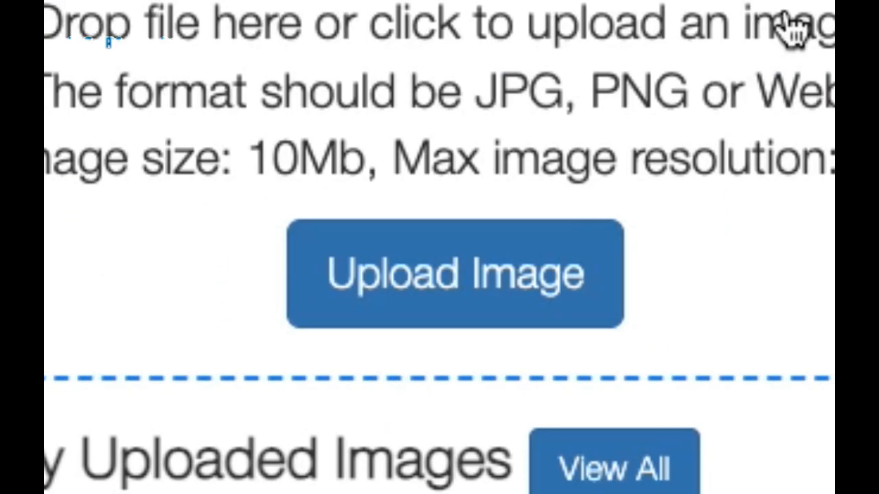
left_click(487, 287)
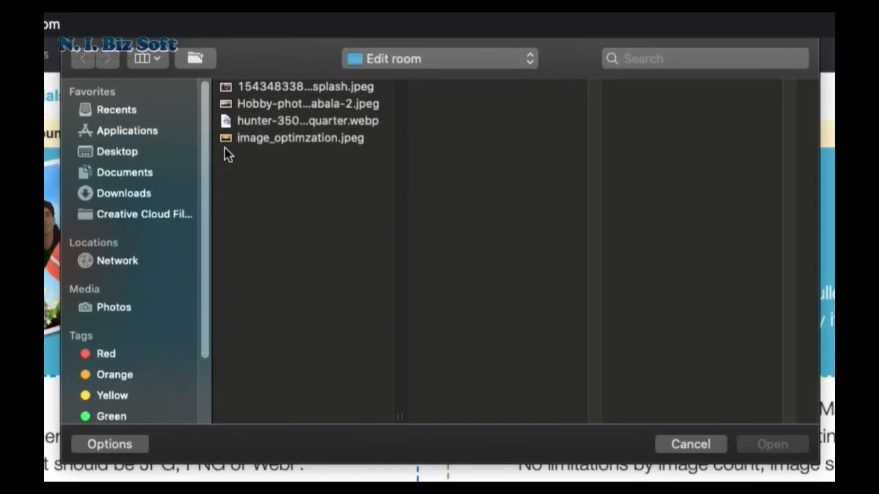
left_click(227, 142)
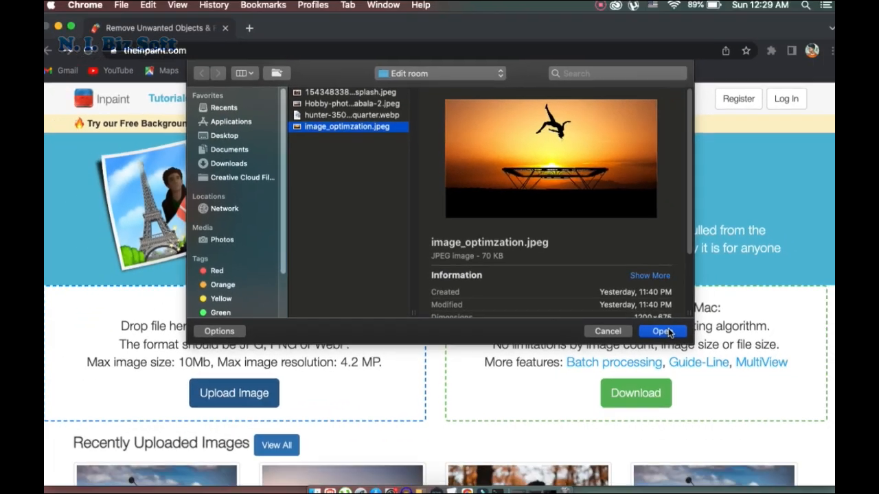
left_click(795, 450)
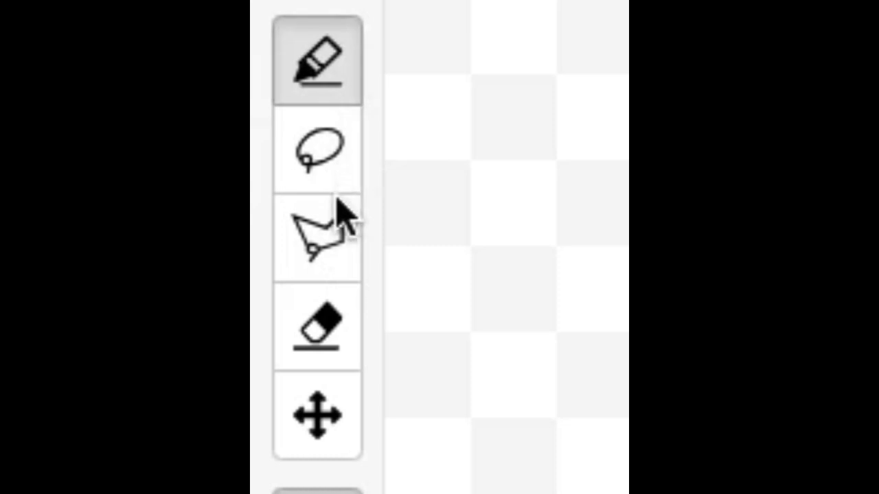
Outline the jumping silhouette above the trampoline with a closed polygonal lasso, following its legs, arms and head closely
left_click(338, 235)
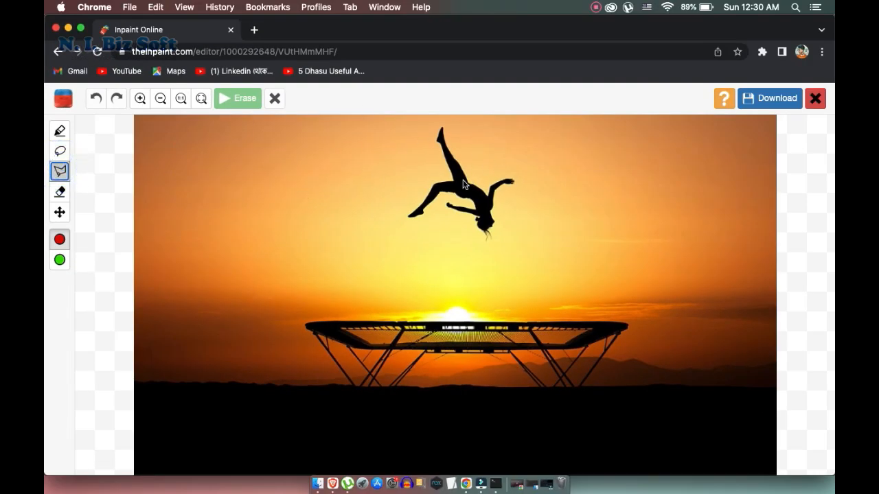
scroll(462, 184, "up", 3)
scroll(458, 180, "down", 3)
scroll(451, 131, "up", 4)
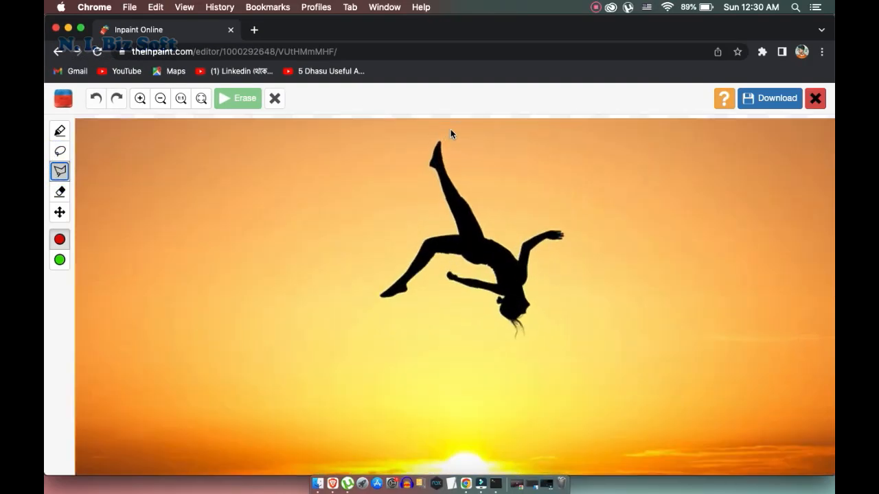
scroll(451, 131, "up", 4)
scroll(449, 140, "down", 2)
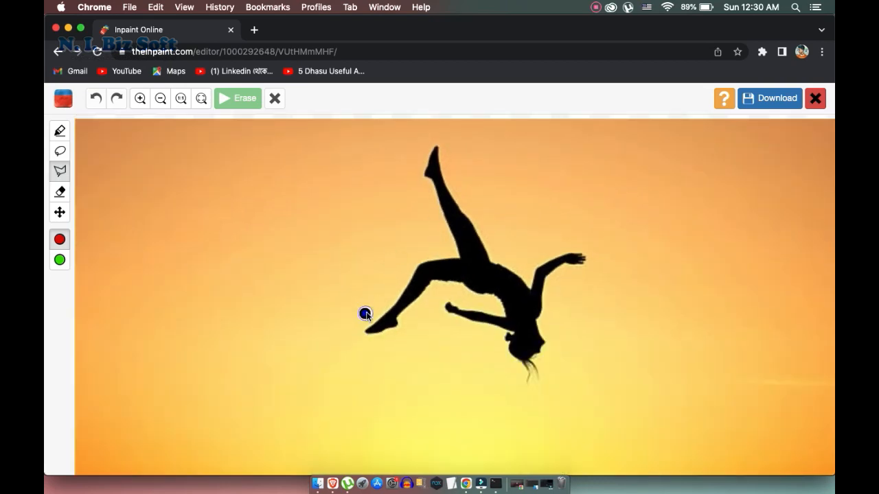
left_click(364, 313)
left_click(415, 254)
left_click(447, 251)
left_click(416, 148)
left_click(440, 137)
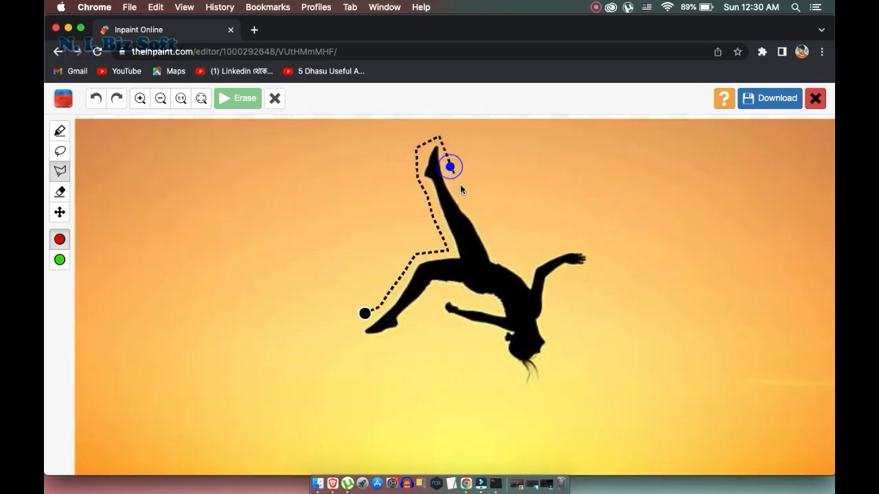
left_click(469, 201)
left_click(547, 250)
left_click(605, 238)
left_click(609, 264)
left_click(557, 354)
left_click(534, 387)
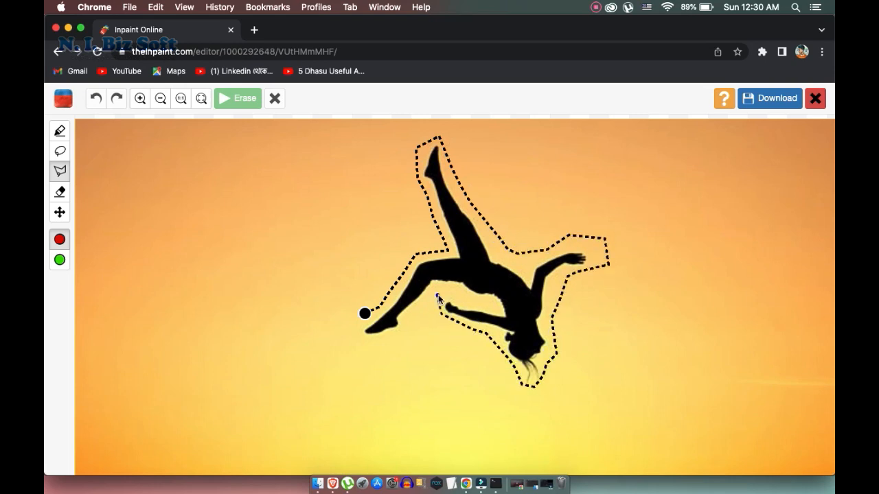
left_click(365, 313)
Erase the marked jumping figure from the sunset image
scroll(445, 274, "down", 3)
scroll(445, 273, "down", 4)
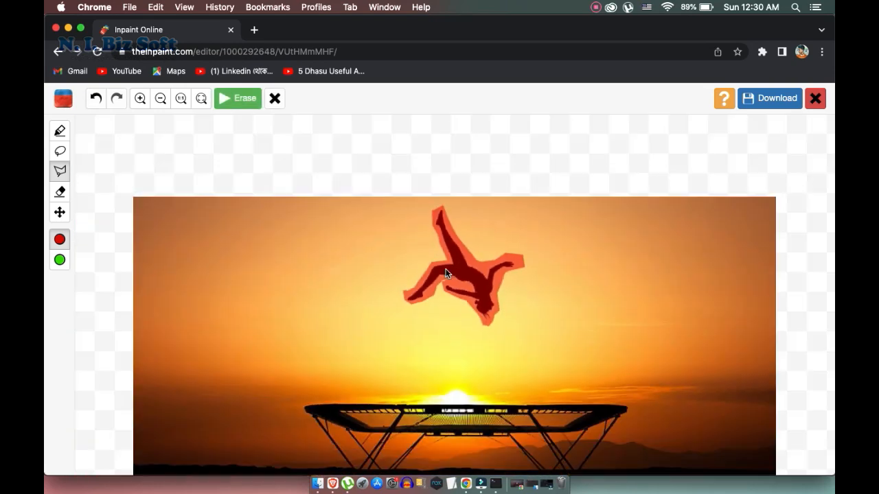
scroll(445, 274, "up", 3)
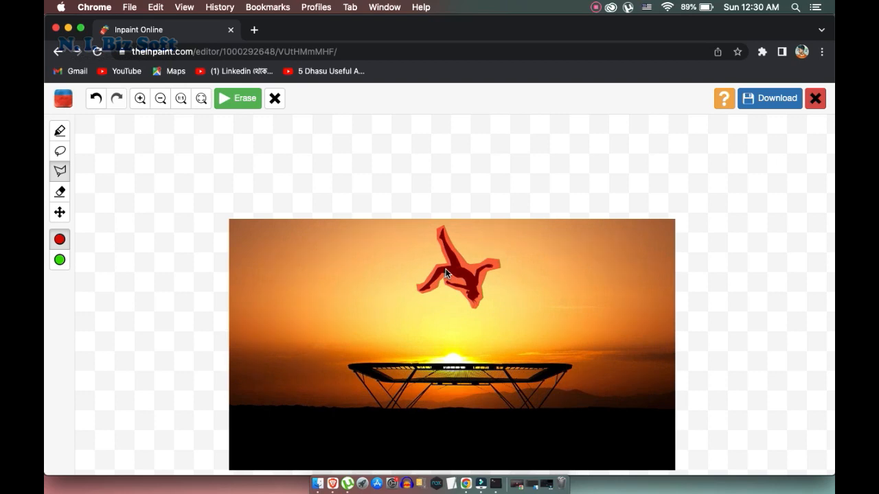
left_click(236, 101)
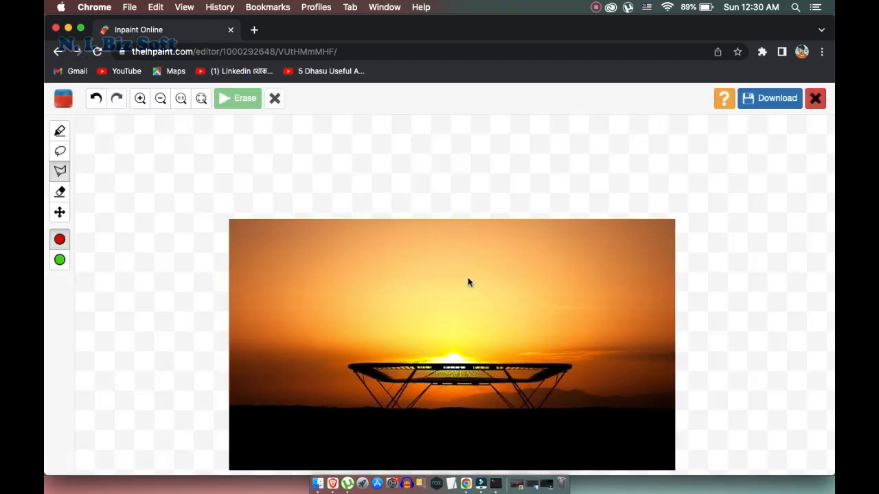
Close the edited sunset image and open the motorcycle photo from the uploaded images
scroll(468, 280, "down", 4)
scroll(459, 287, "up", 5)
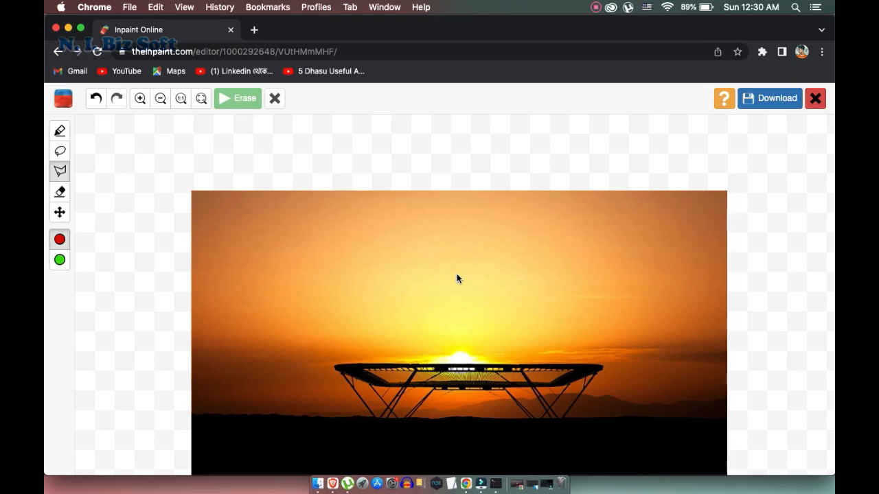
scroll(457, 279, "down", 4)
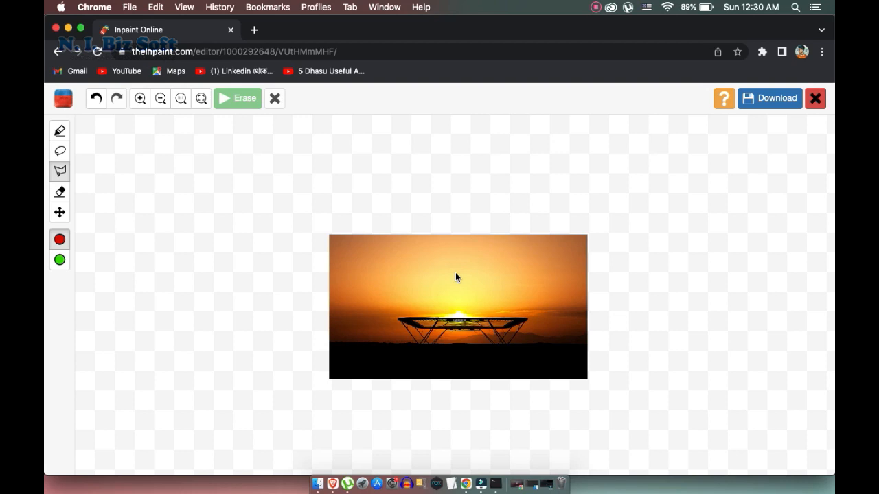
scroll(456, 274, "up", 3)
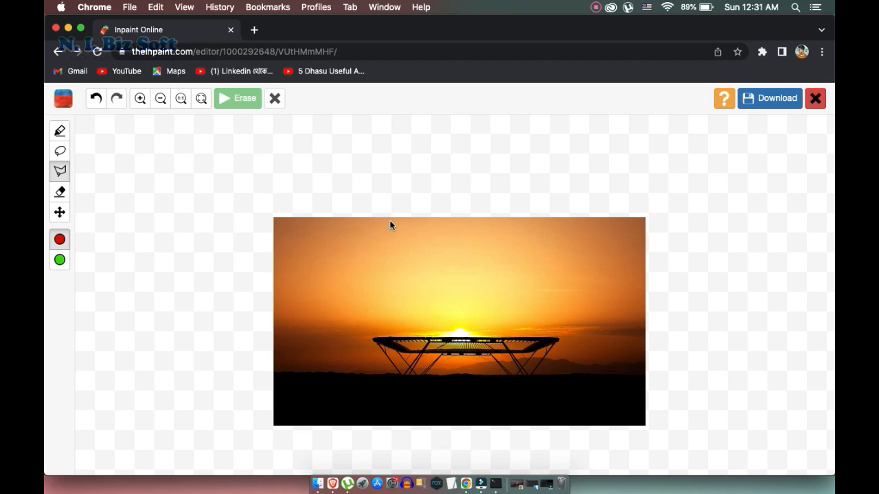
left_click(812, 98)
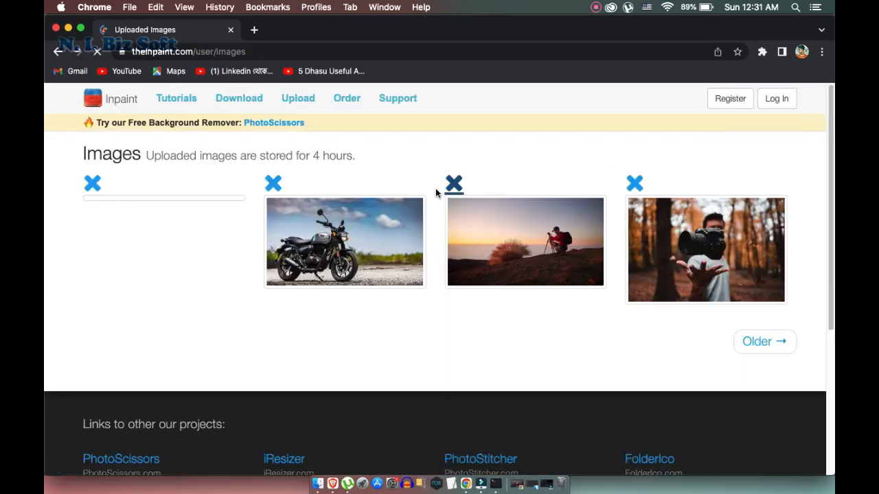
left_click(326, 238)
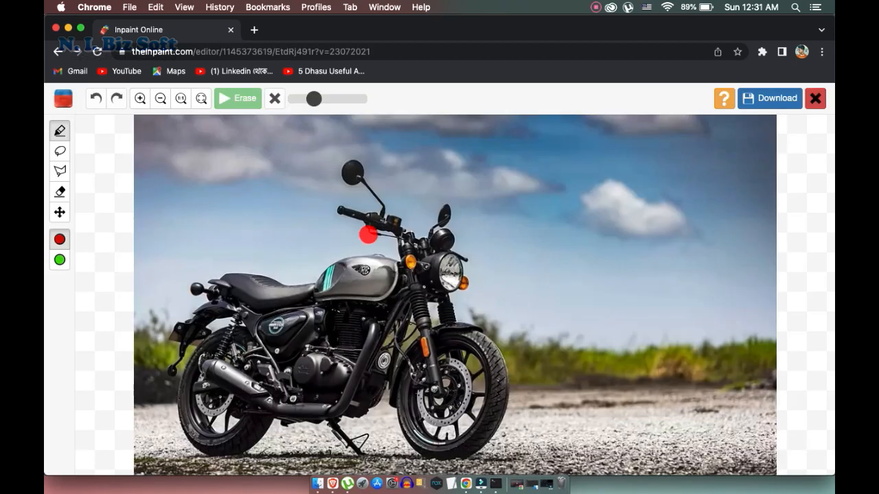
Outline the whole motorcycle, including mirrors, wheels and kickstand, with a closed polygonal lasso
left_click(60, 172)
left_click(209, 262)
left_click(303, 266)
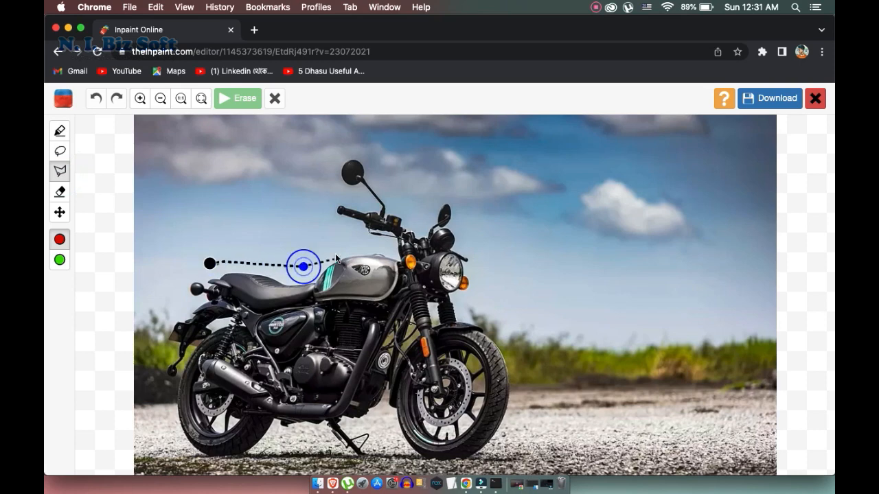
mouse_move(337, 258)
left_mouse_down()
mouse_move(346, 190)
mouse_move(332, 155)
mouse_move(403, 200)
mouse_move(443, 193)
mouse_move(475, 276)
mouse_move(468, 310)
mouse_move(500, 337)
mouse_move(499, 458)
mouse_move(399, 454)
mouse_move(381, 424)
mouse_move(366, 465)
mouse_move(299, 430)
mouse_move(240, 454)
mouse_move(192, 454)
mouse_move(157, 330)
mouse_move(178, 285)
mouse_move(208, 263)
left_mouse_up()
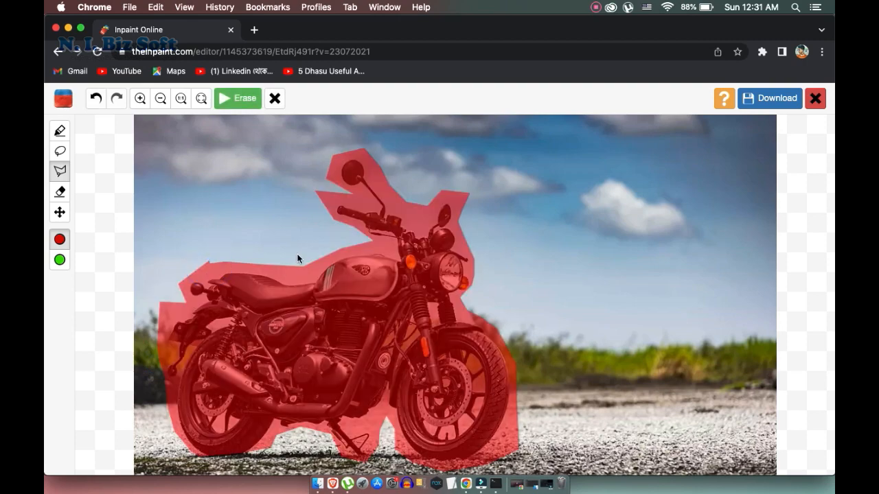
Erase the marked motorcycle from the photo
scroll(297, 259, "down", 3)
scroll(299, 254, "up", 3)
scroll(299, 254, "down", 3)
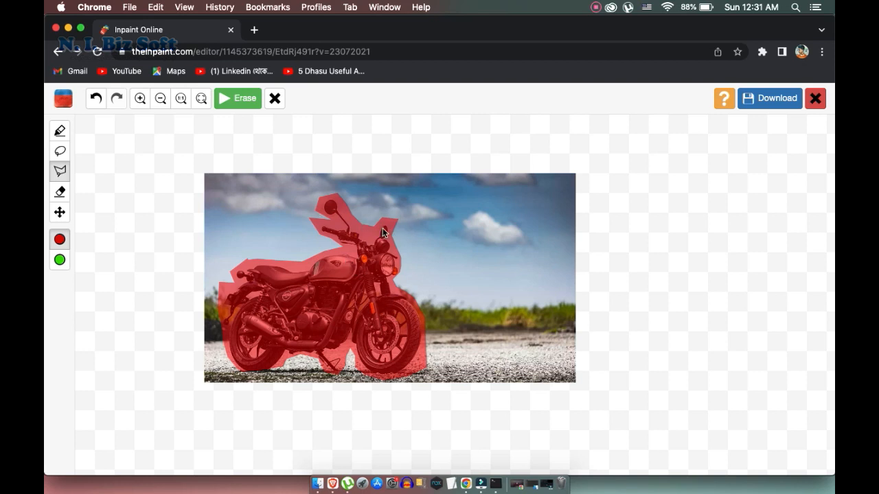
scroll(371, 262, "up", 3)
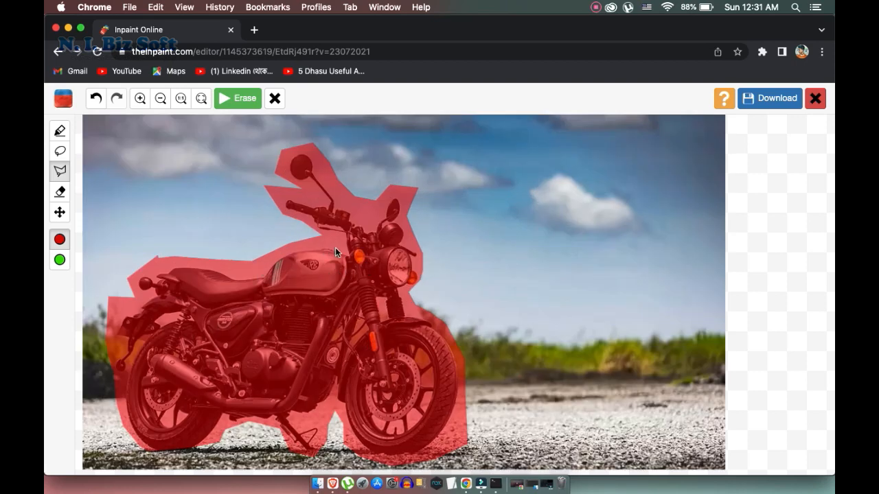
scroll(337, 247, "down", 3)
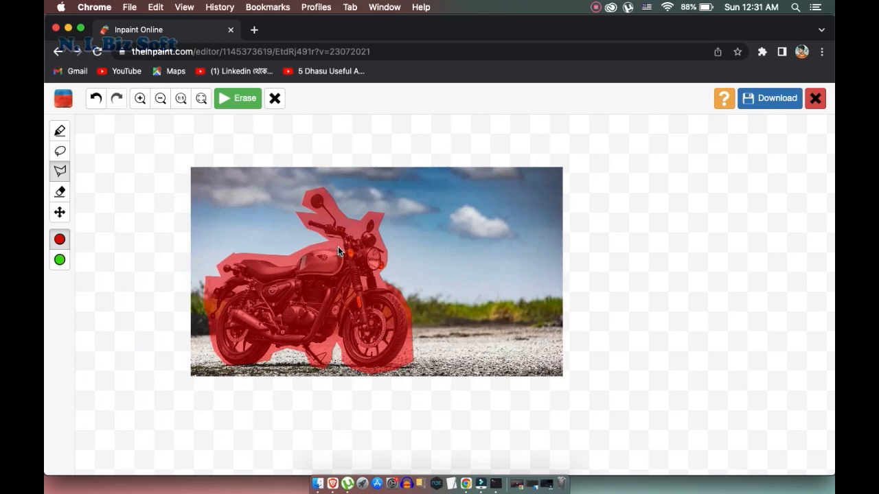
left_click(244, 110)
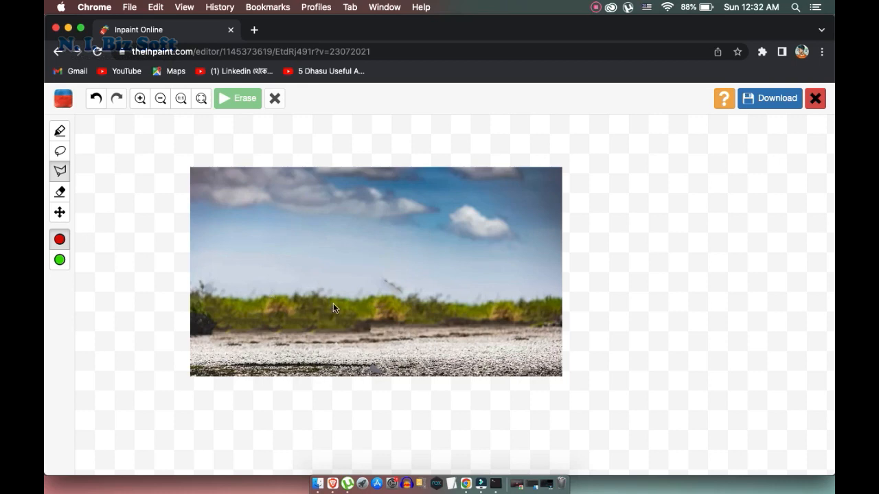
Inspect the filled background where the motorcycle stood, and close the photo to return to the uploaded images
scroll(359, 329, "up", 3)
scroll(370, 323, "down", 1)
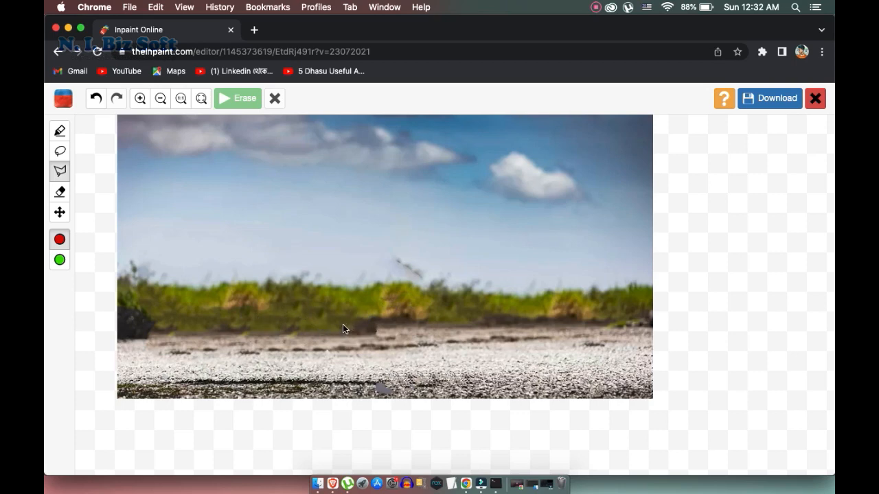
scroll(342, 324, "down", 3)
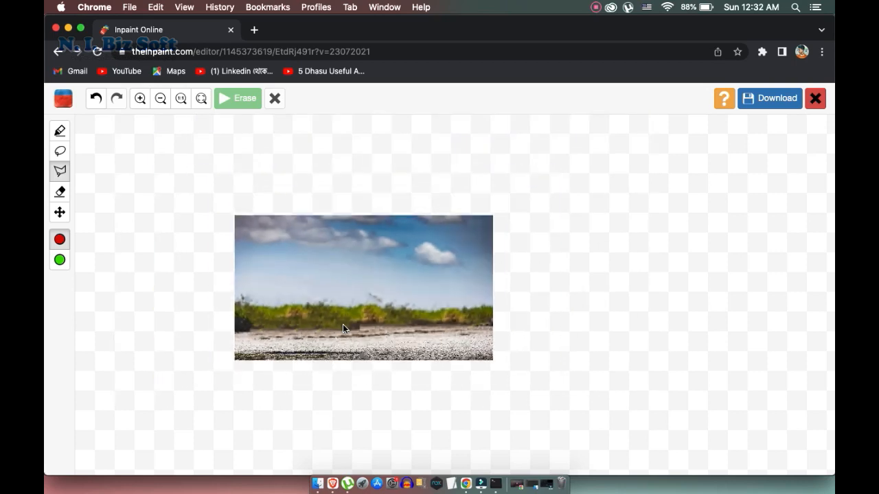
scroll(343, 324, "up", 3)
scroll(342, 329, "down", 3)
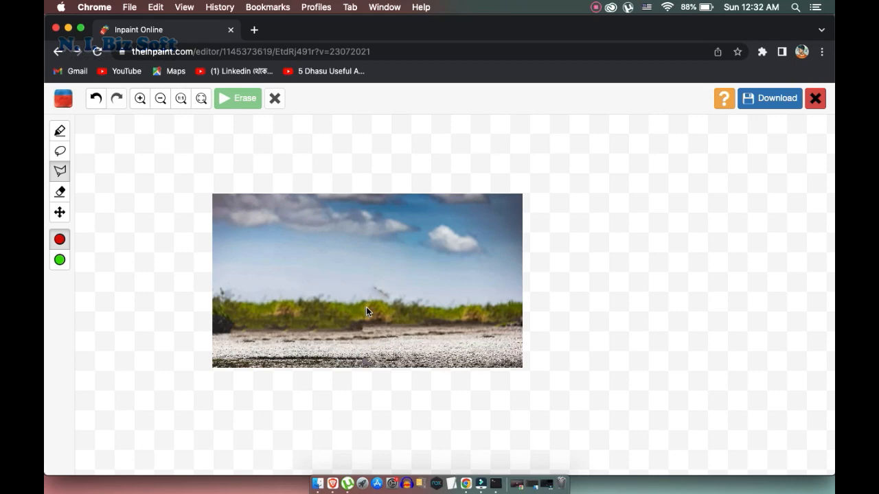
scroll(366, 307, "up", 3)
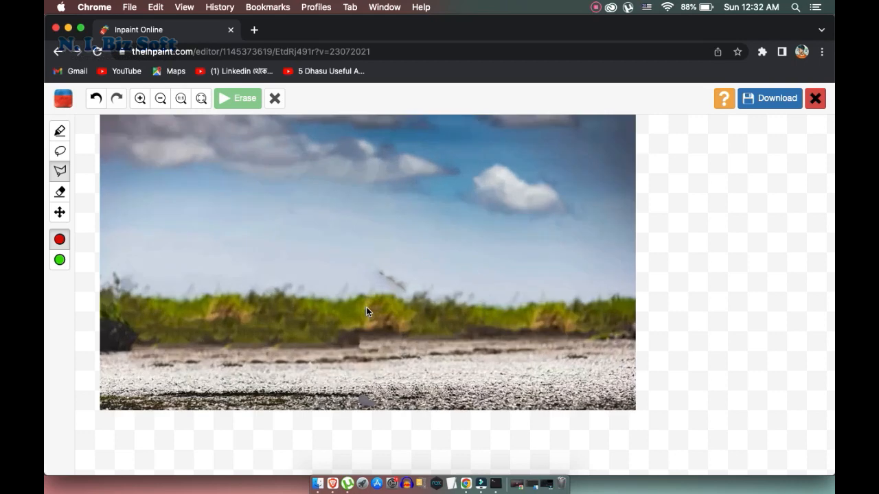
scroll(366, 307, "down", 4)
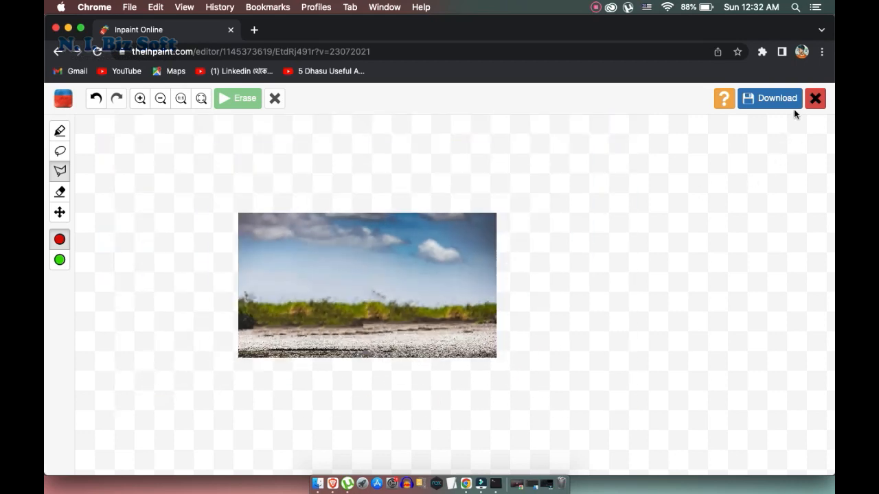
left_click(815, 98)
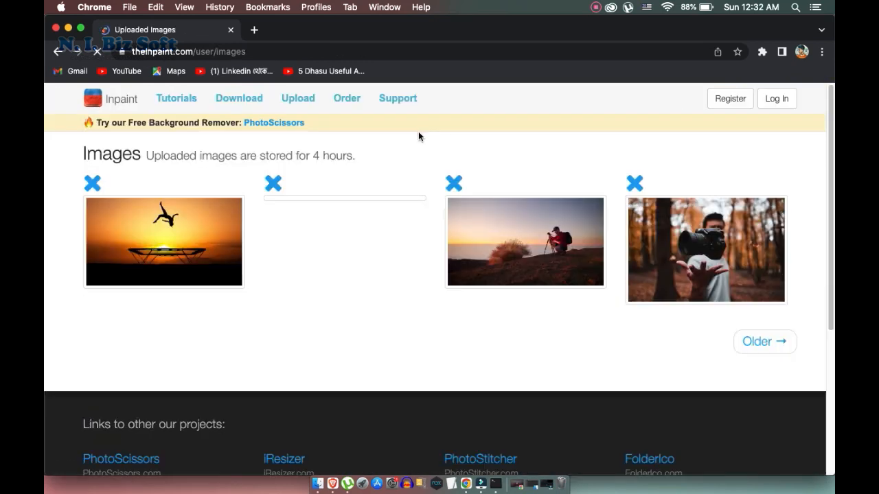